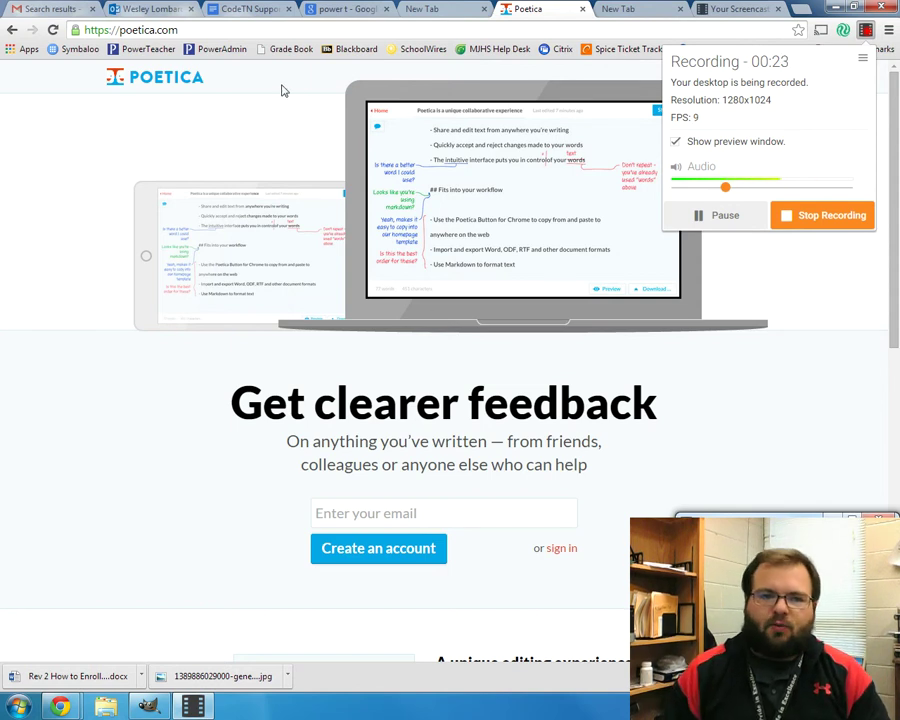
Sign in to Poetica with the saved email address through the Microsoft account
left_click(185, 31)
left_click_drag(185, 31, 56, 29)
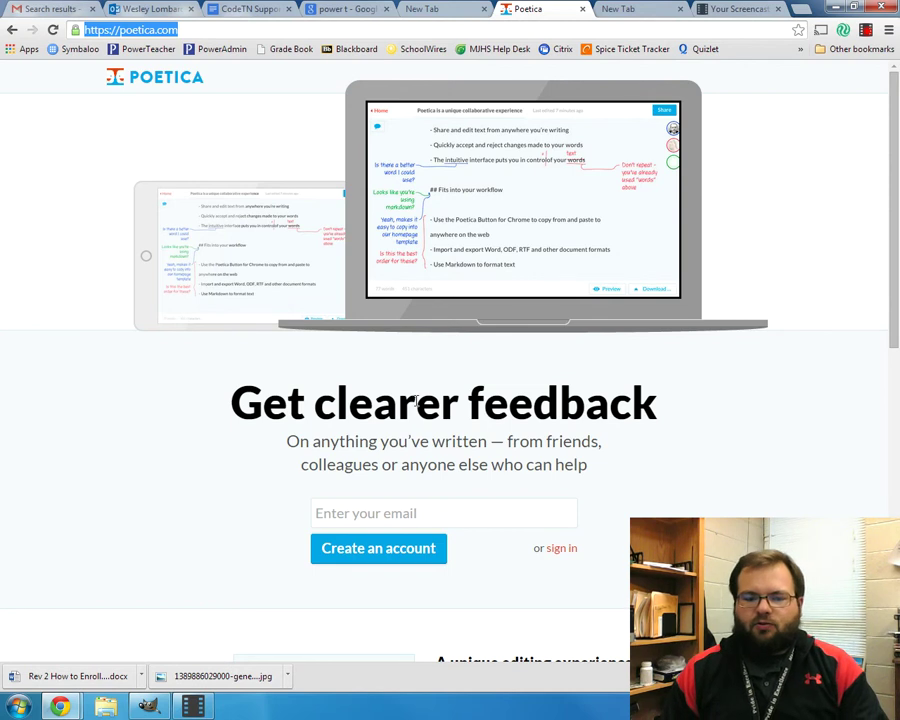
left_click(419, 508)
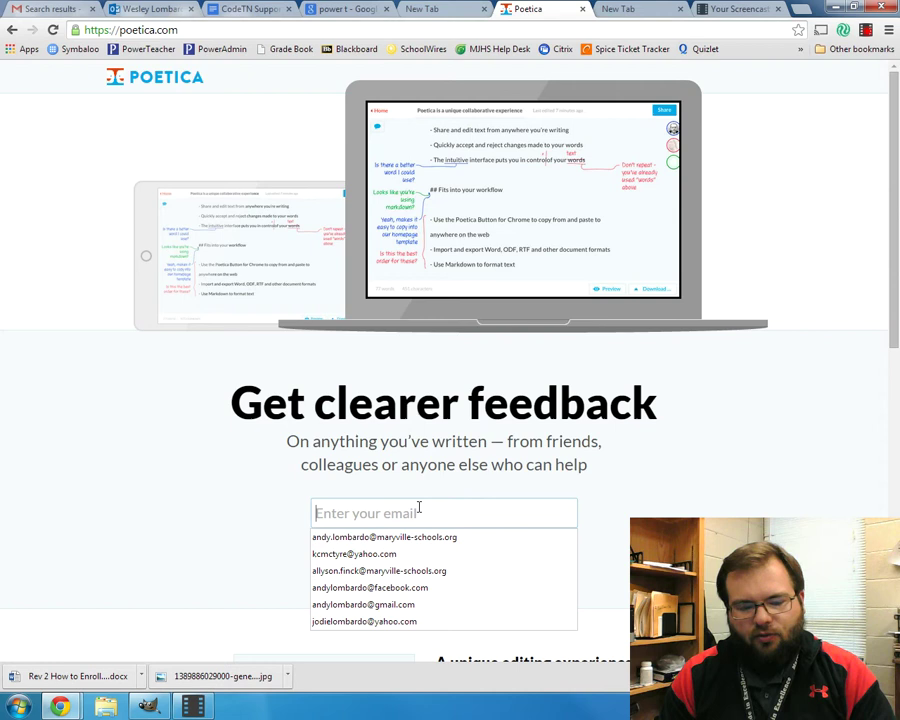
key("Down")
key("Return")
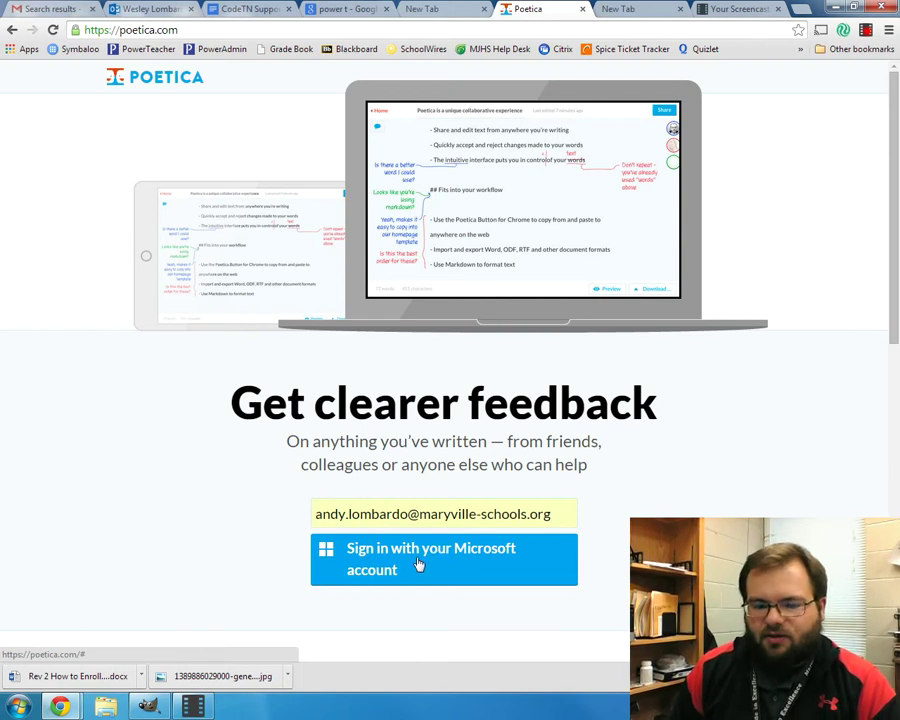
left_click(420, 565)
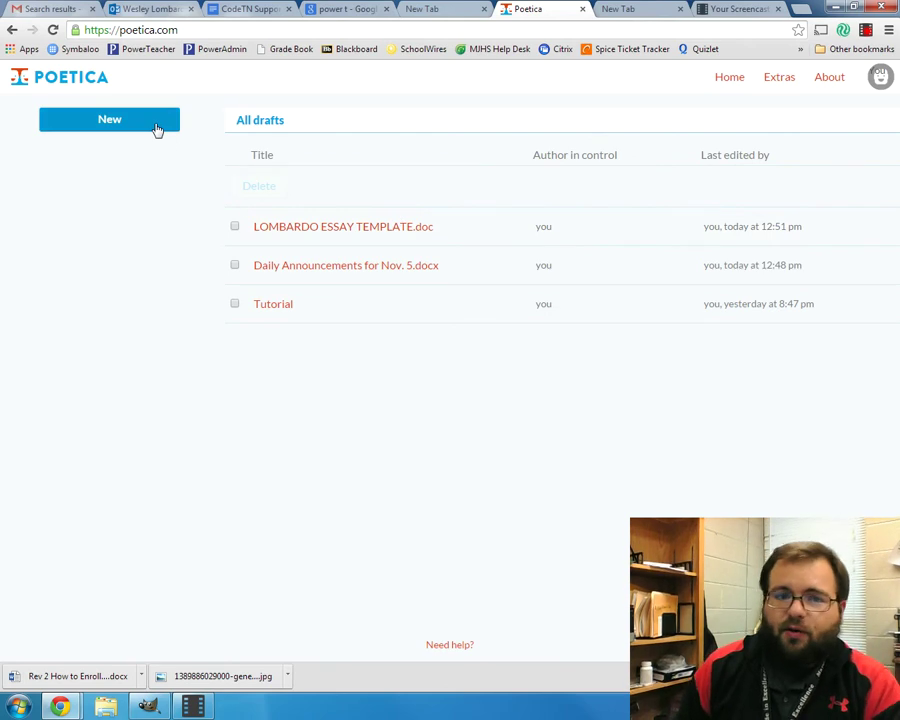
Upload Body.doc from the 2013 Research Essay Templates folder as a new draft
left_click(116, 127)
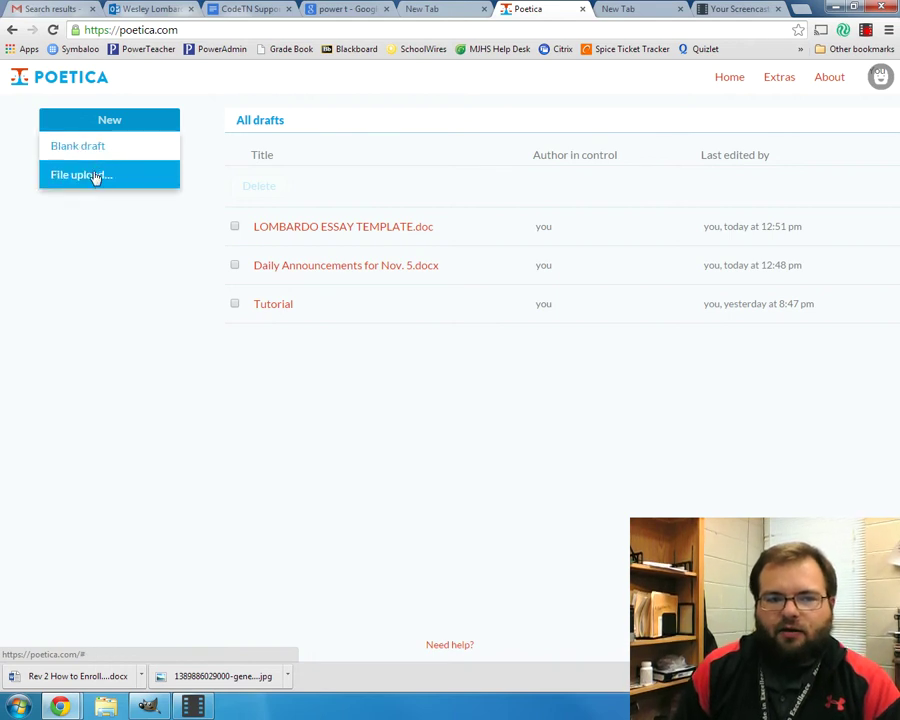
left_click(94, 177)
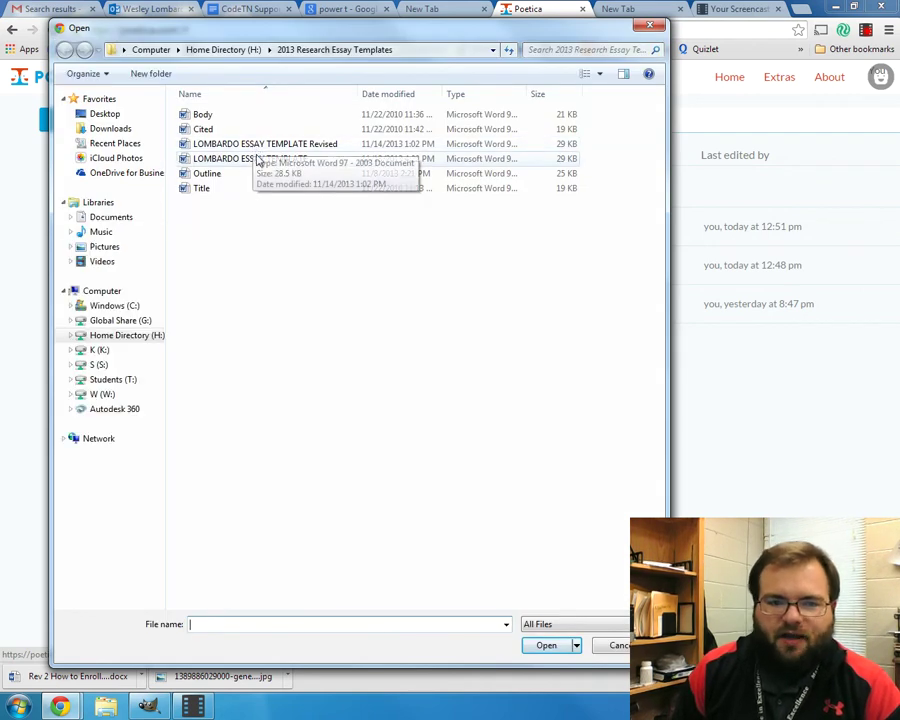
double_click(202, 116)
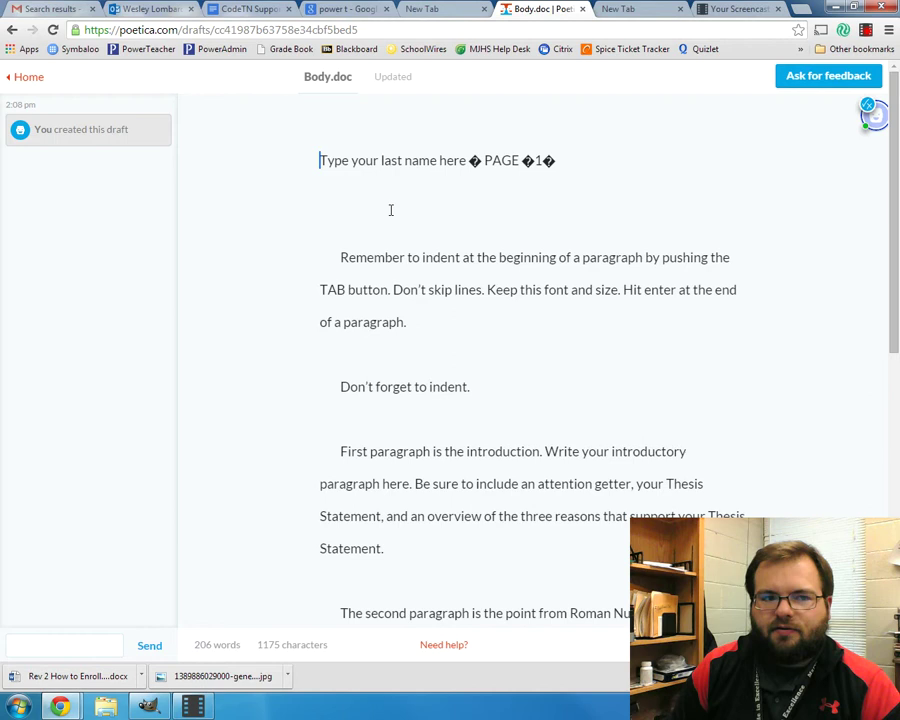
scroll(402, 275, "down", 6)
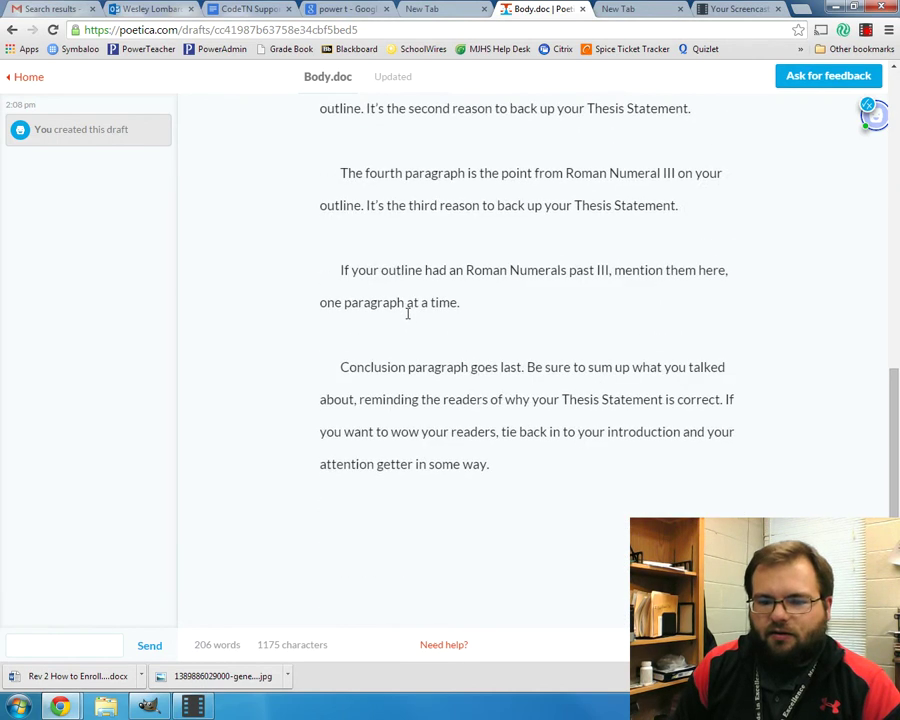
scroll(407, 313, "up", 6)
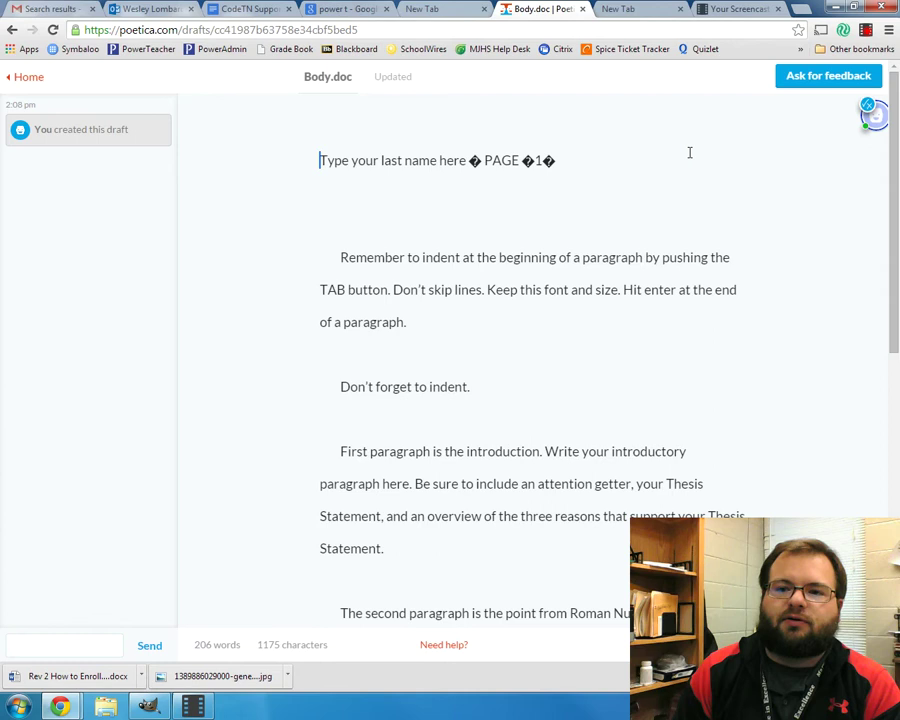
Open the Ask for feedback window for Body.doc and select its share link
left_click(801, 88)
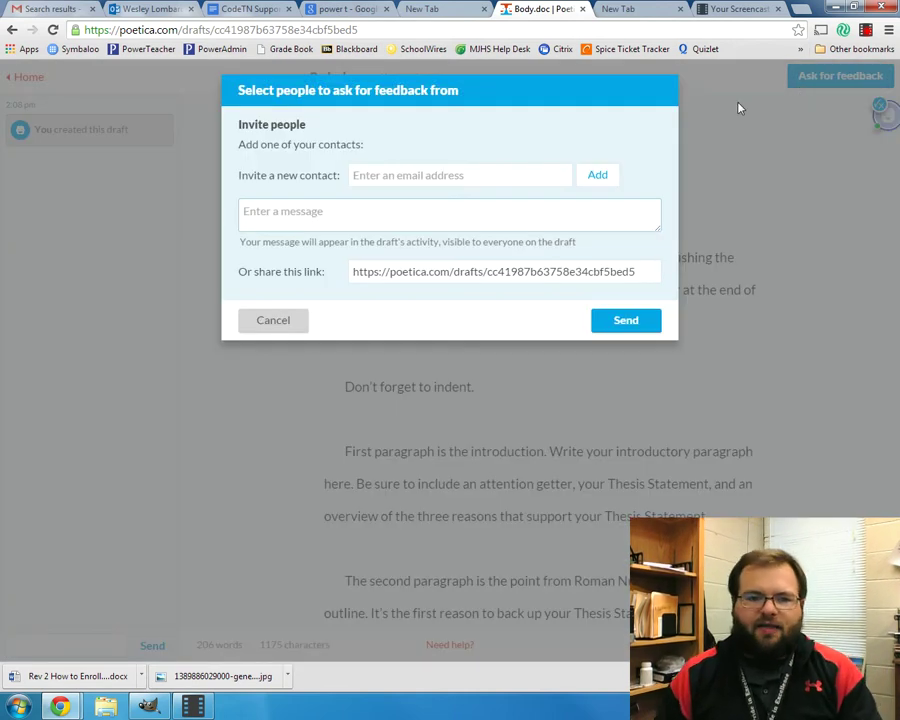
left_click(399, 176)
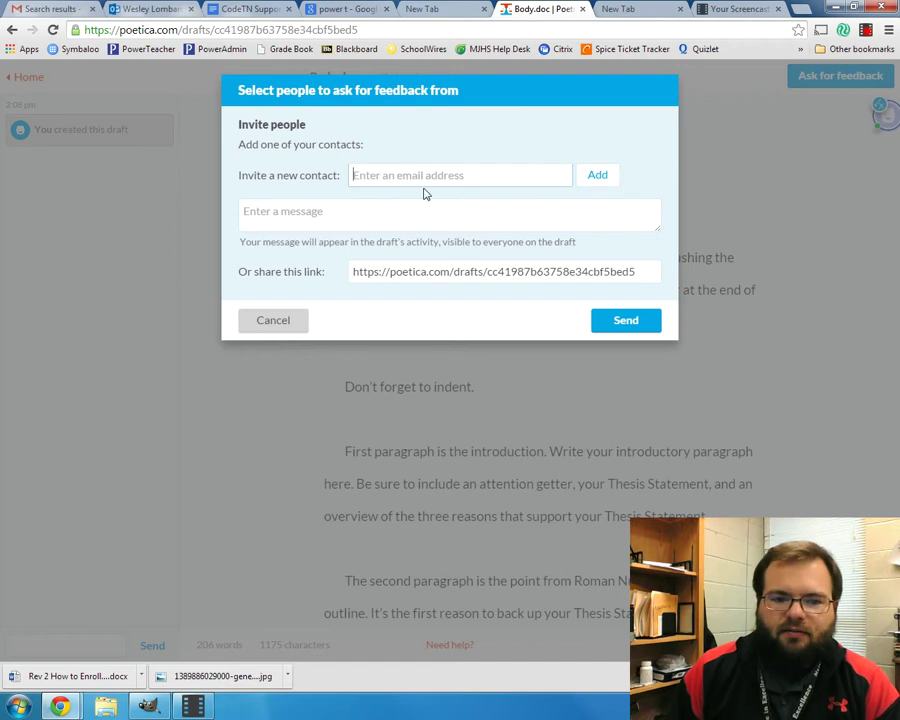
left_click(467, 271)
key("ctrl+c")
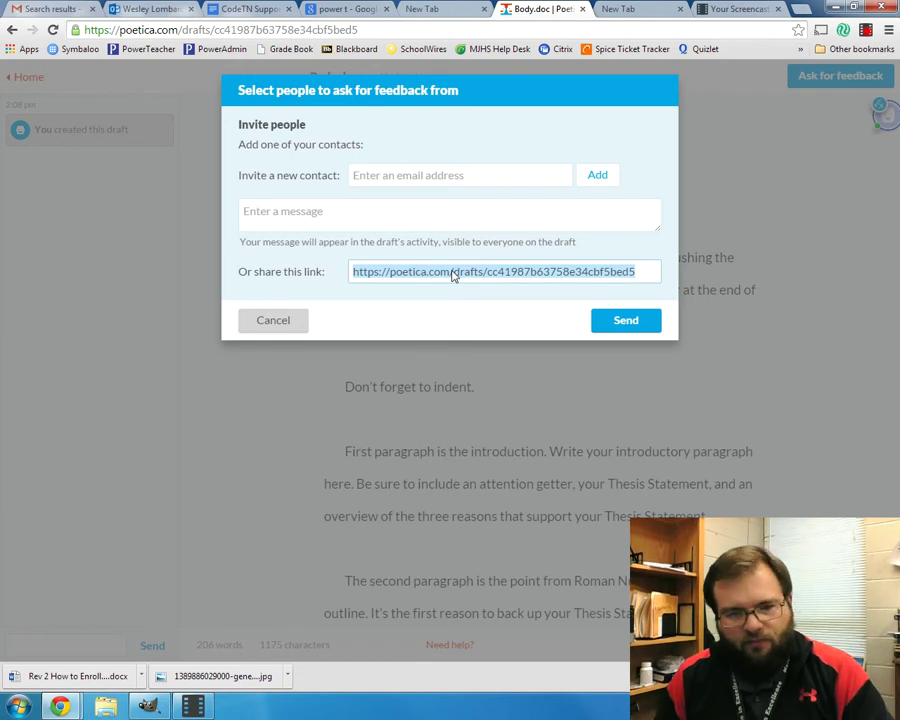
left_click(273, 322)
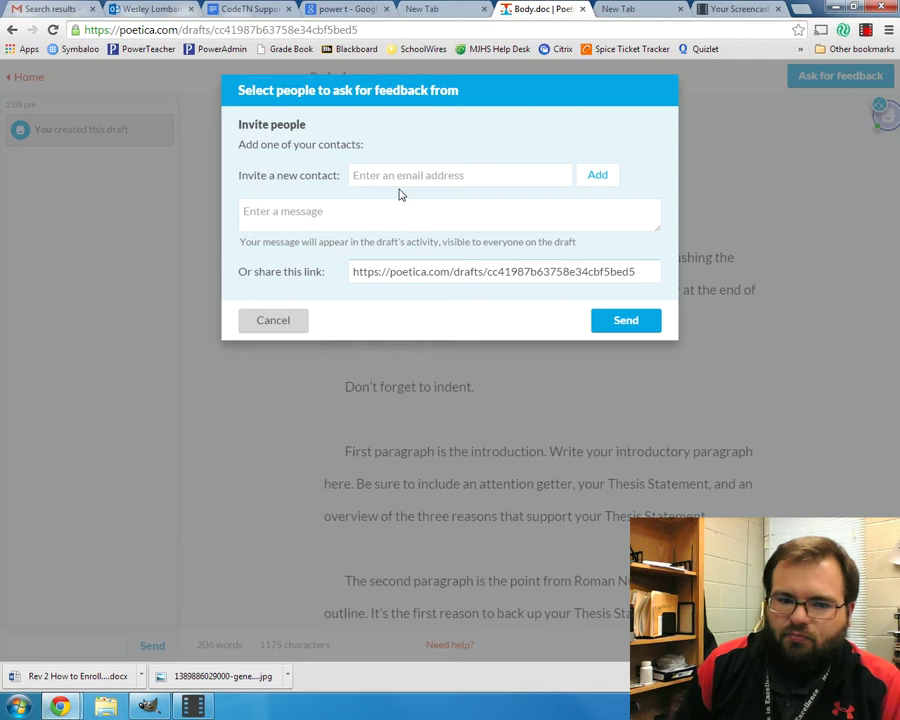
Cancel the feedback window and load the copied share link in a new browser tab
left_click(299, 318)
left_click(801, 10)
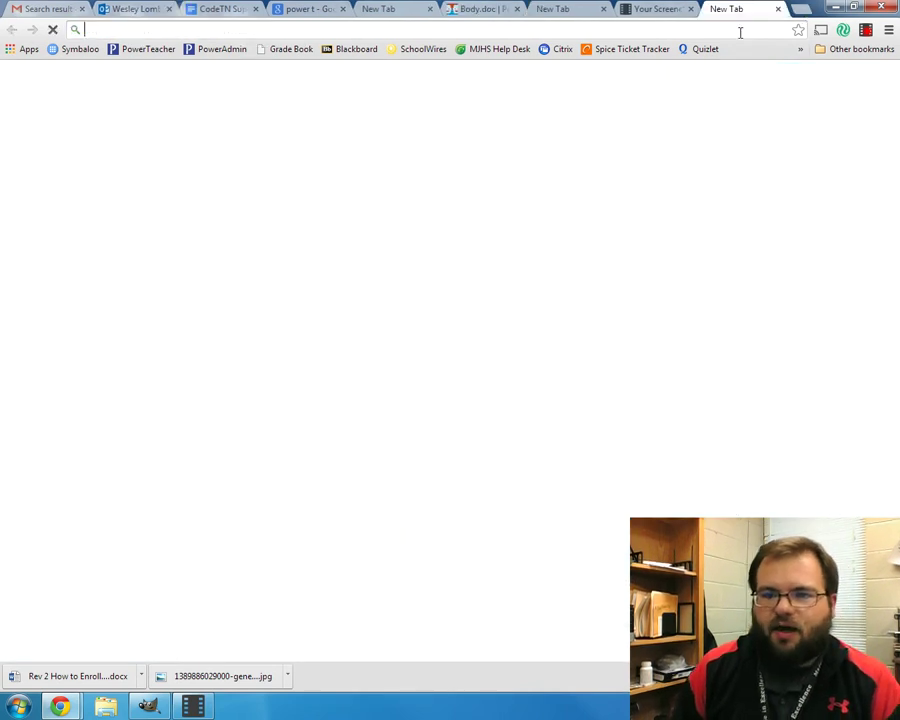
key("ctrl+v")
key("Return")
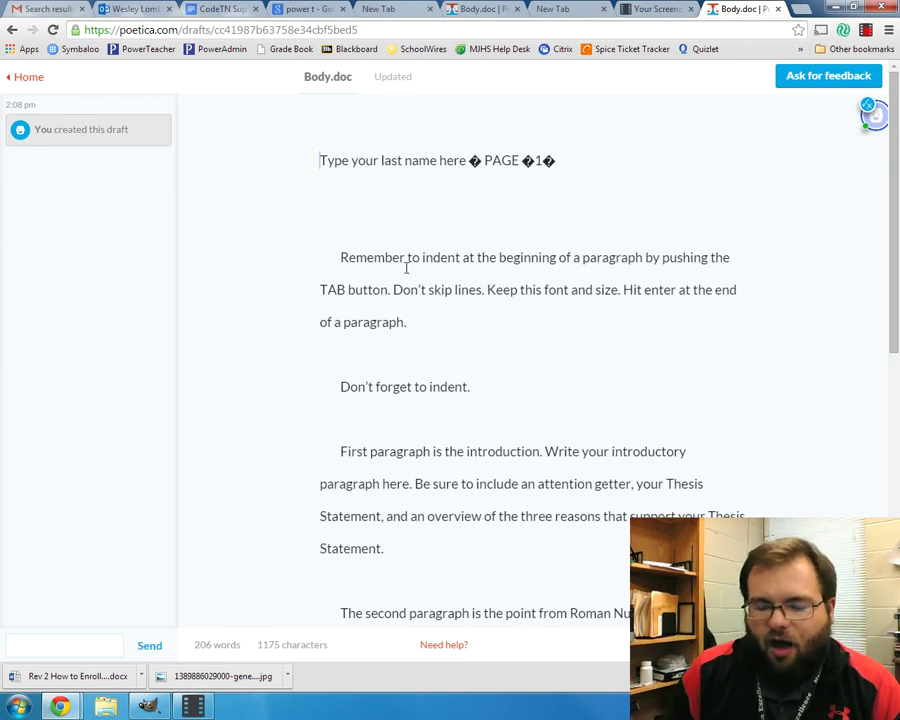
Add an 'Insert comment' margin comment before the word 'beginning' on the first line
left_click(499, 257)
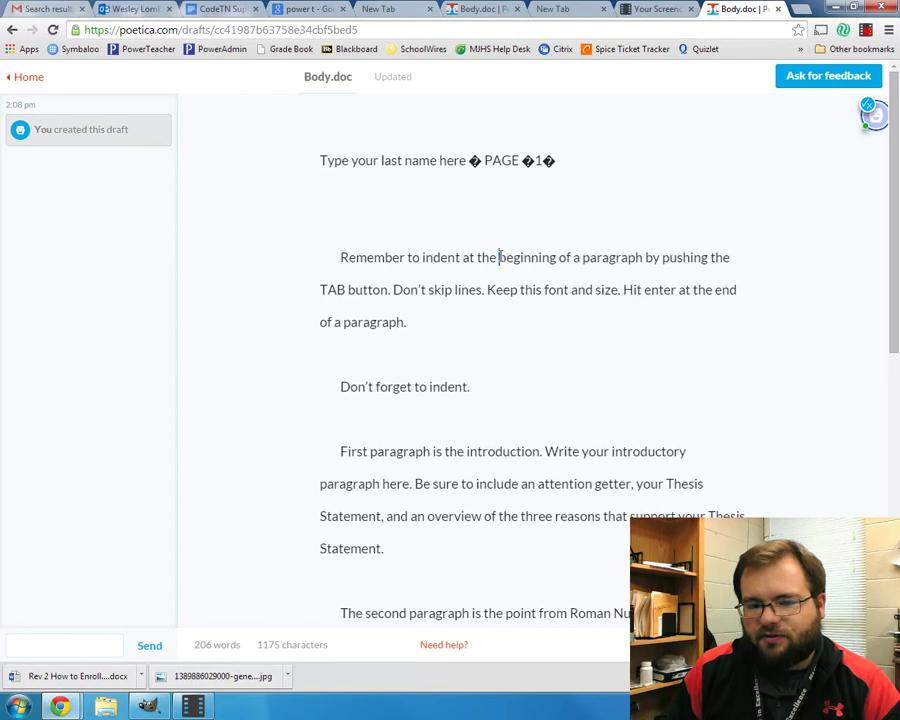
left_click(499, 258)
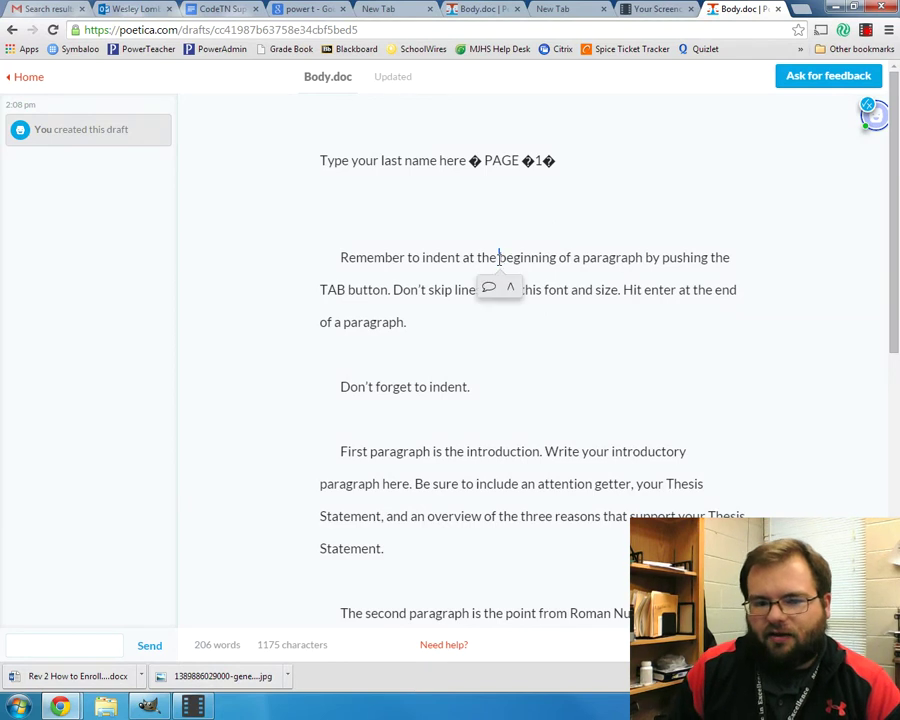
left_click(488, 287)
type("Inser")
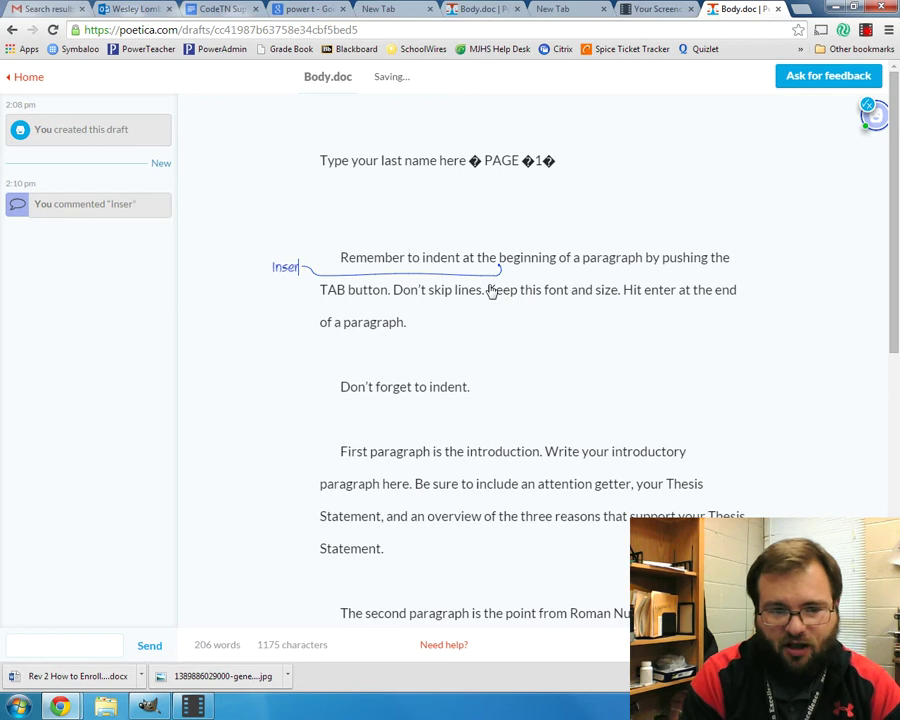
type("t comment")
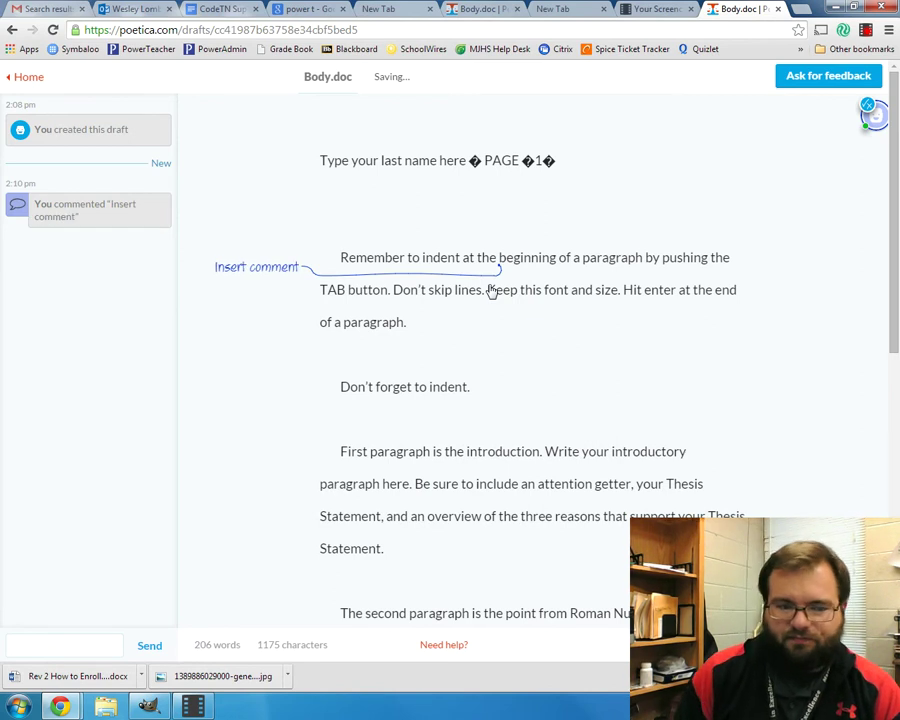
Suggest inserting "'s" after 'font' and 'add a word' before 'enter'
left_click(568, 289)
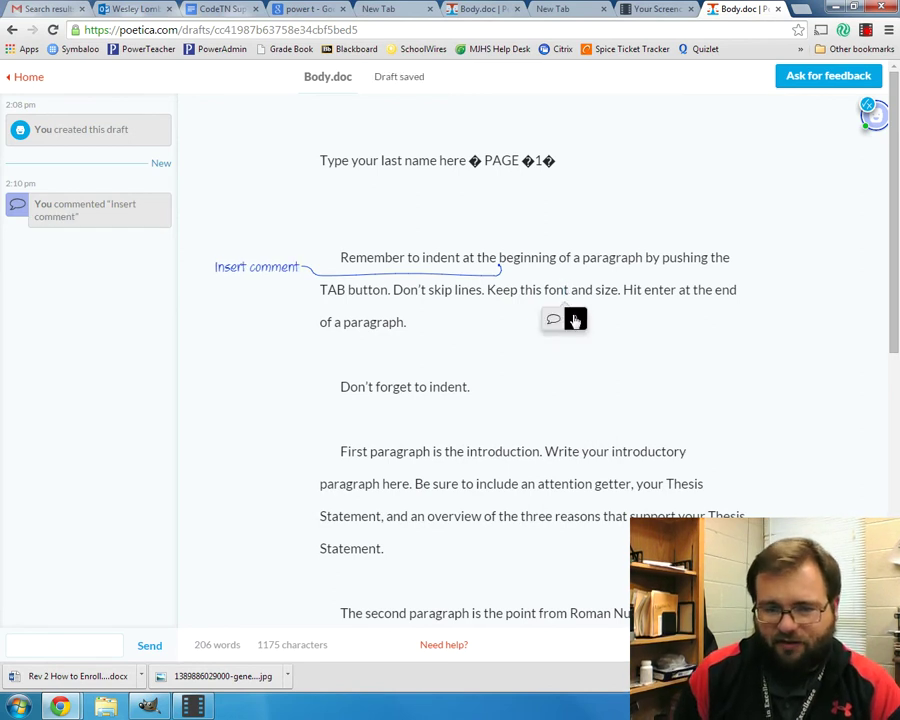
left_click(580, 318)
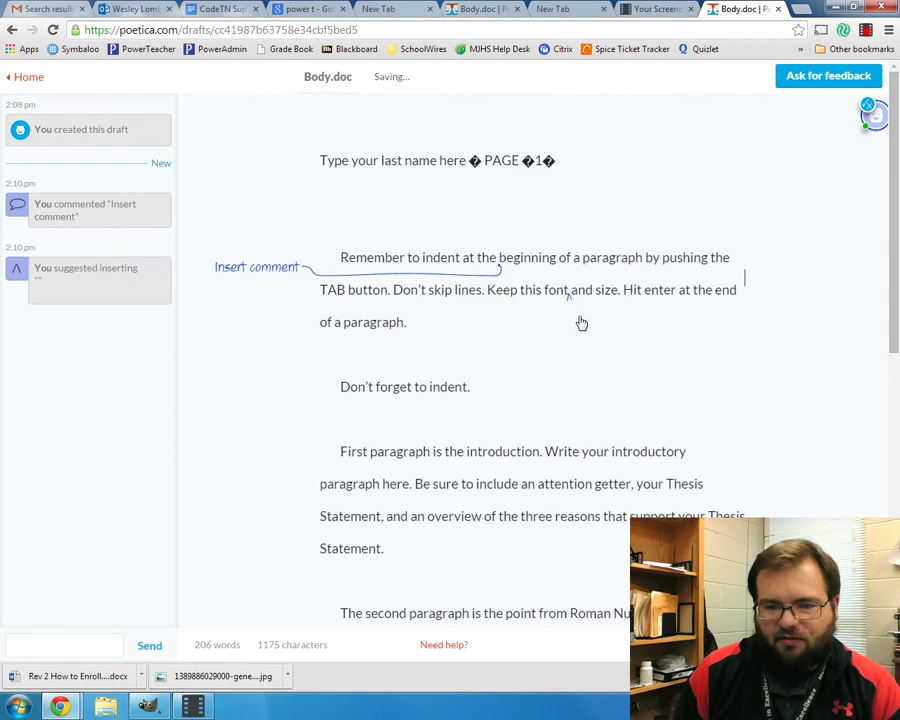
type("'s")
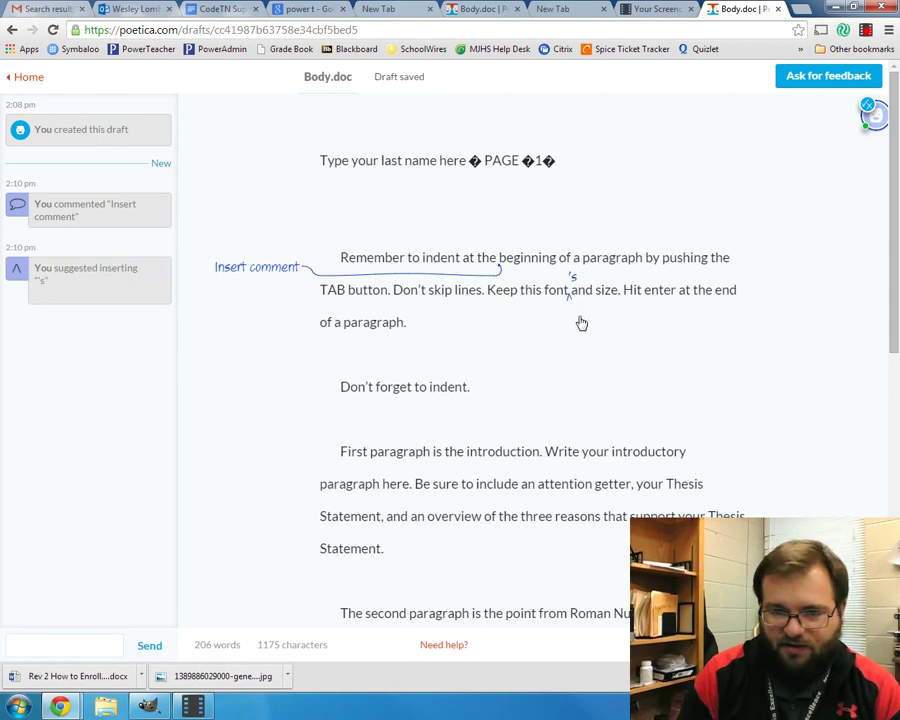
left_click(645, 289)
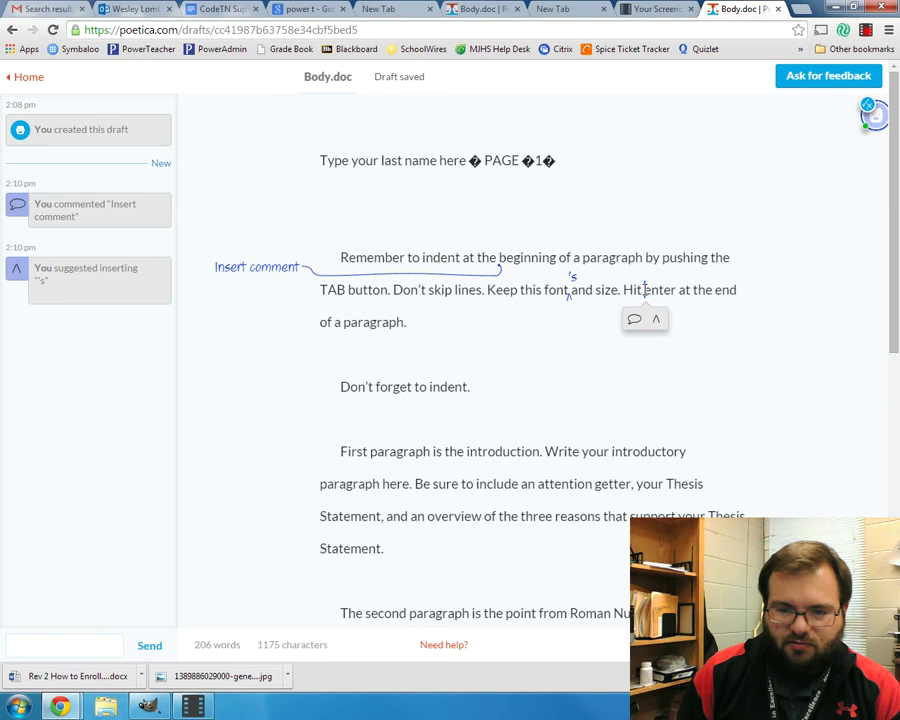
left_click(656, 320)
type("a")
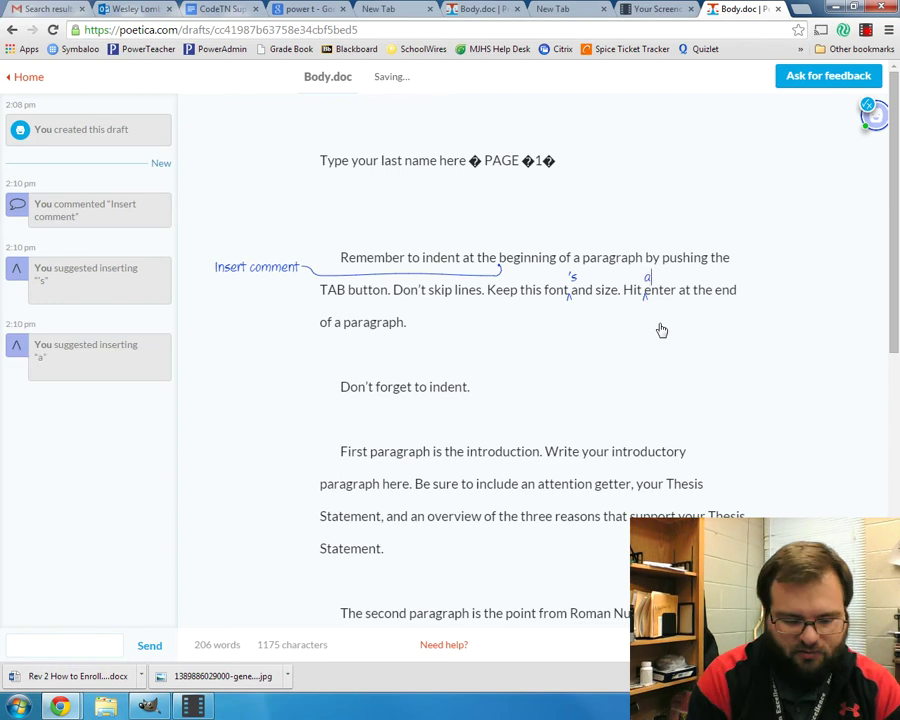
type("dd a word")
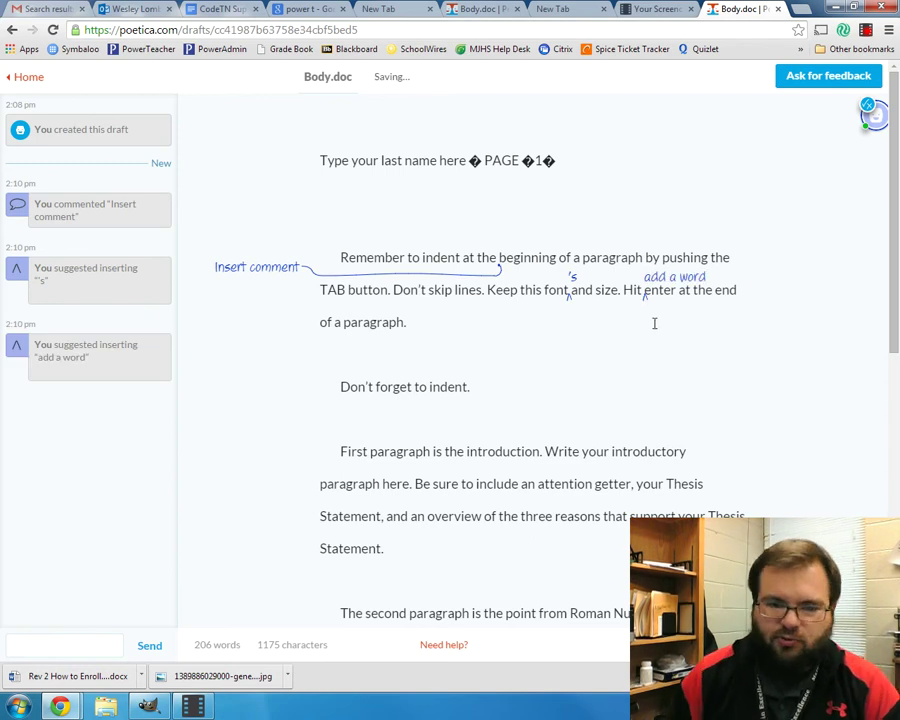